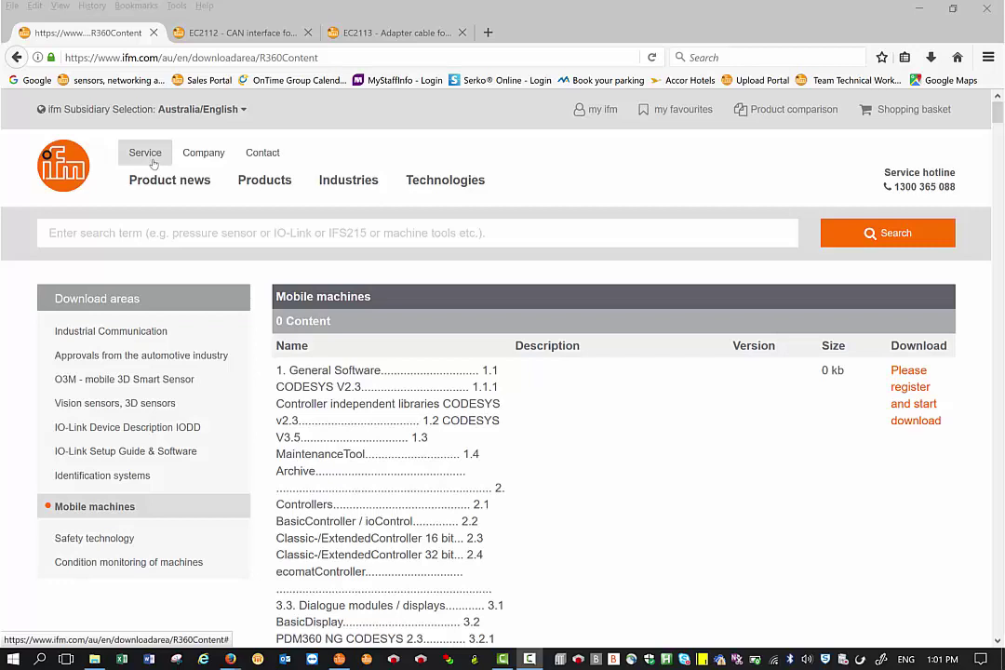
# Browse the product page's Service menu and scroll through its download list
pyautogui.click(152, 156)
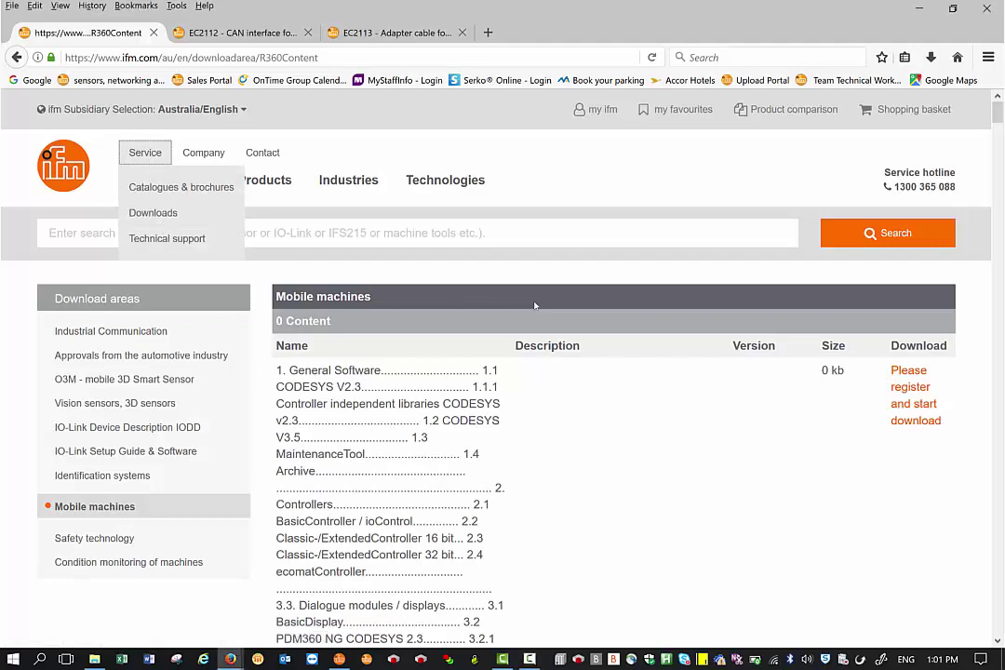
pyautogui.click(457, 236)
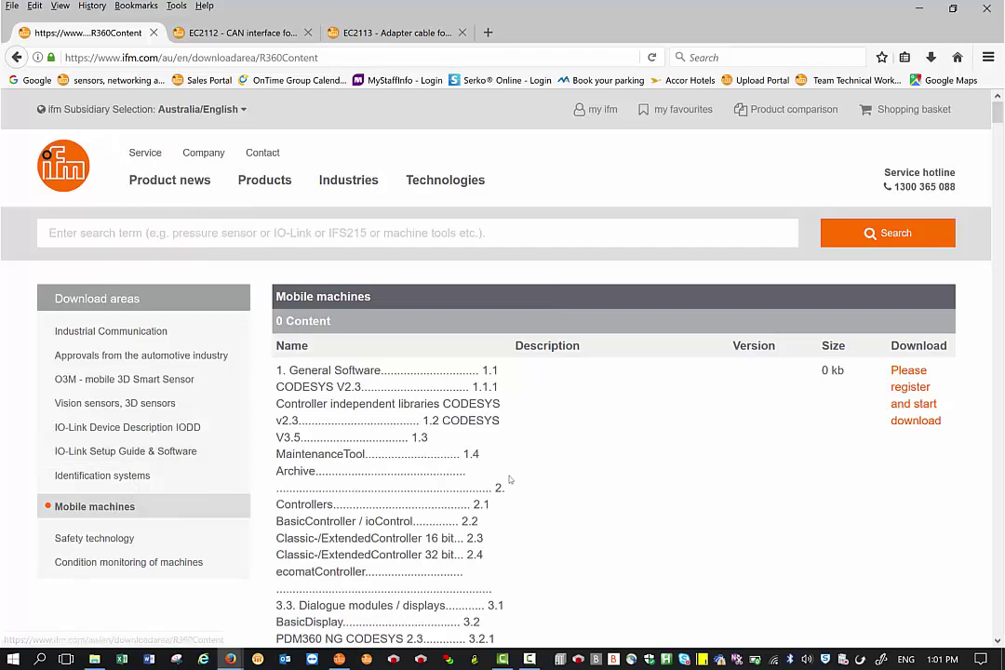
pyautogui.scroll(-5, 509, 478)
pyautogui.scroll(-15, 509, 478)
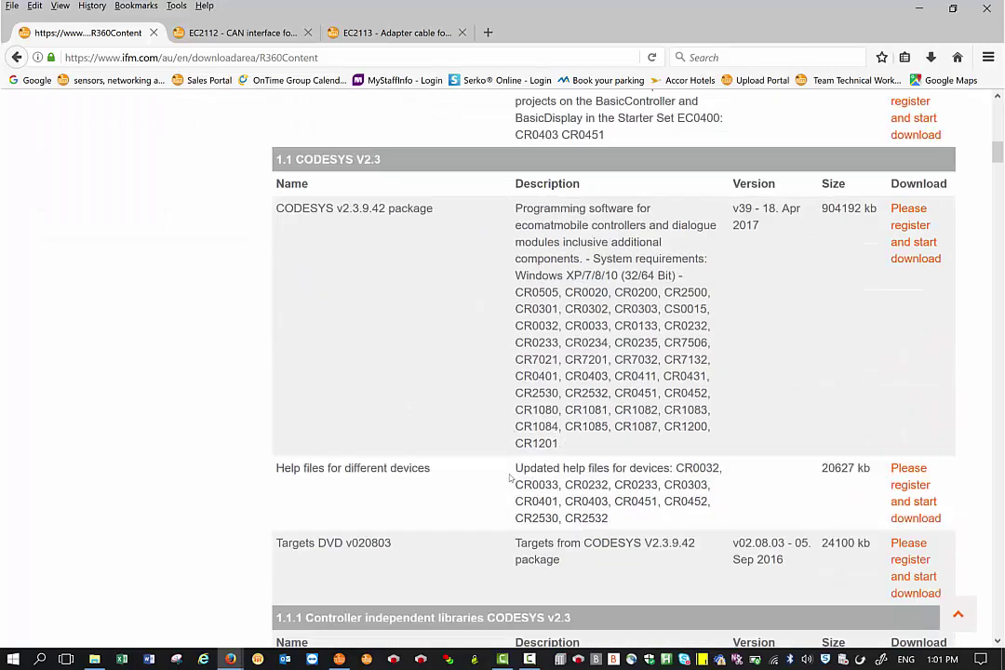
pyautogui.scroll(-12, 509, 478)
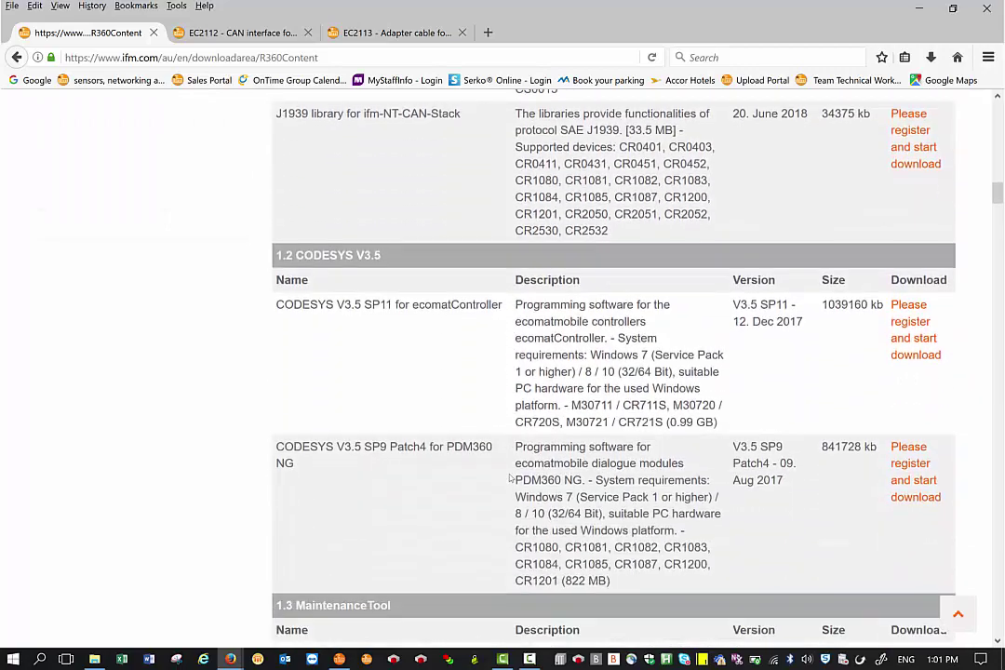
pyautogui.scroll(-2, 509, 479)
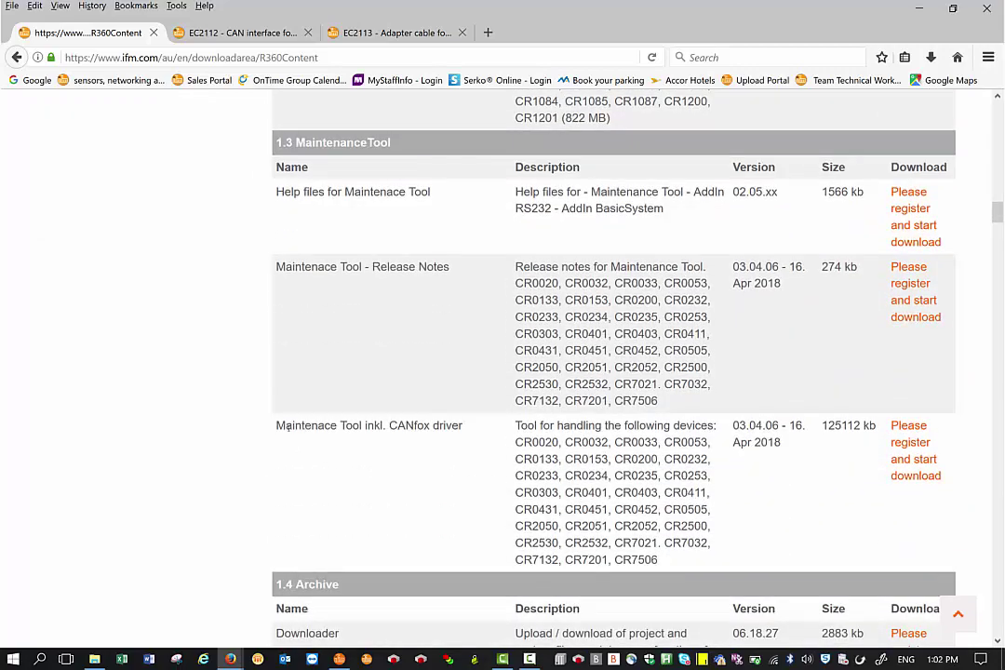
pyautogui.moveTo(275, 425); pyautogui.dragTo(954, 525)
pyautogui.click(784, 503)
pyautogui.scroll(15, 375, 484)
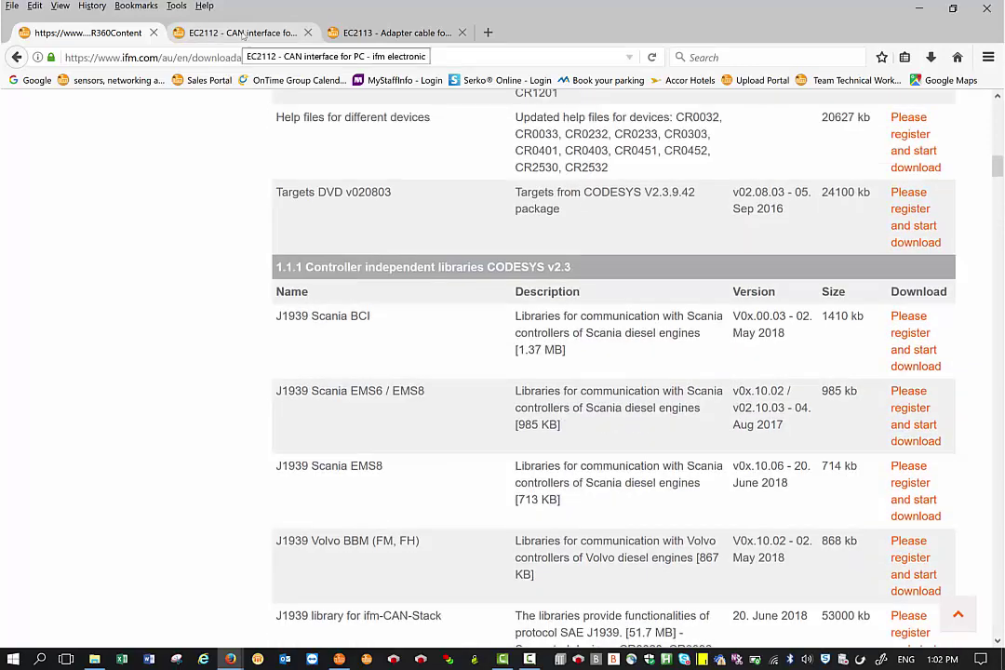
# Switch between the EC2112 and EC2113 product pages, ending on EC2113
pyautogui.click(244, 34)
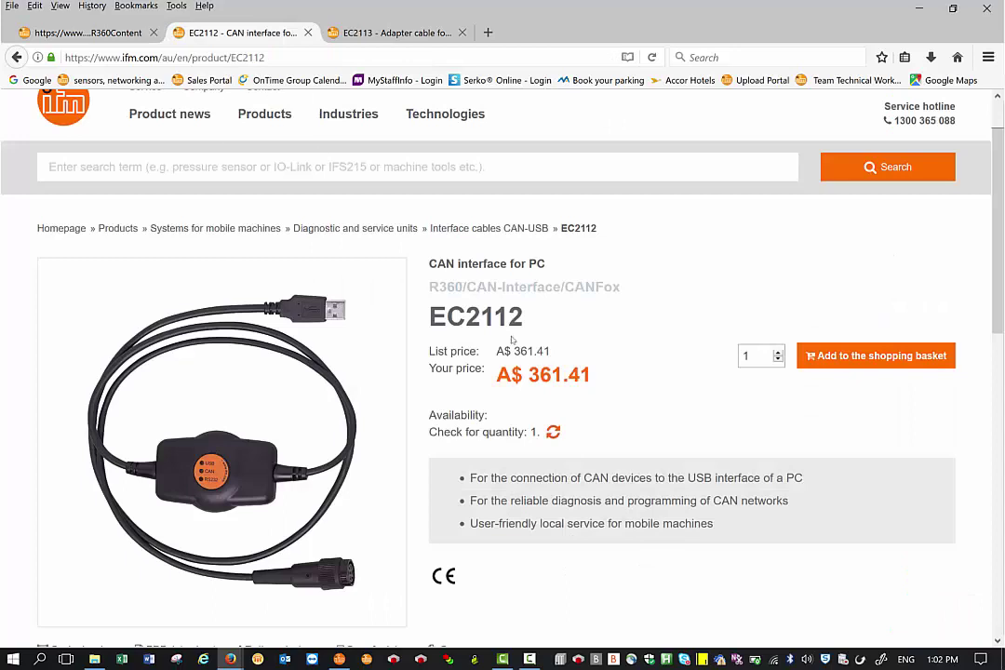
pyautogui.click(375, 30)
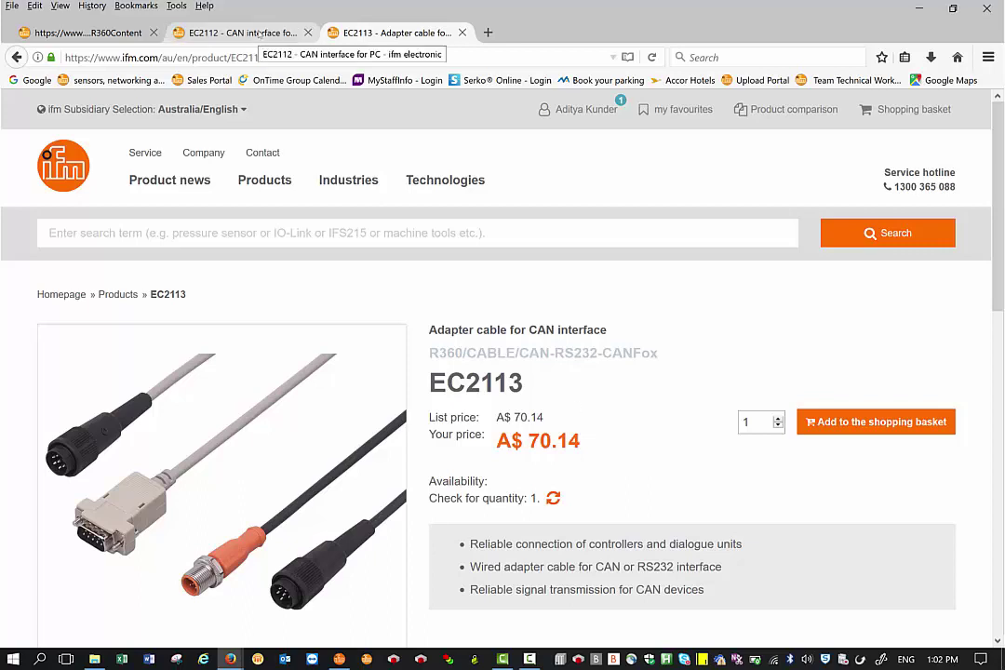
pyautogui.click(228, 32)
pyautogui.click(372, 34)
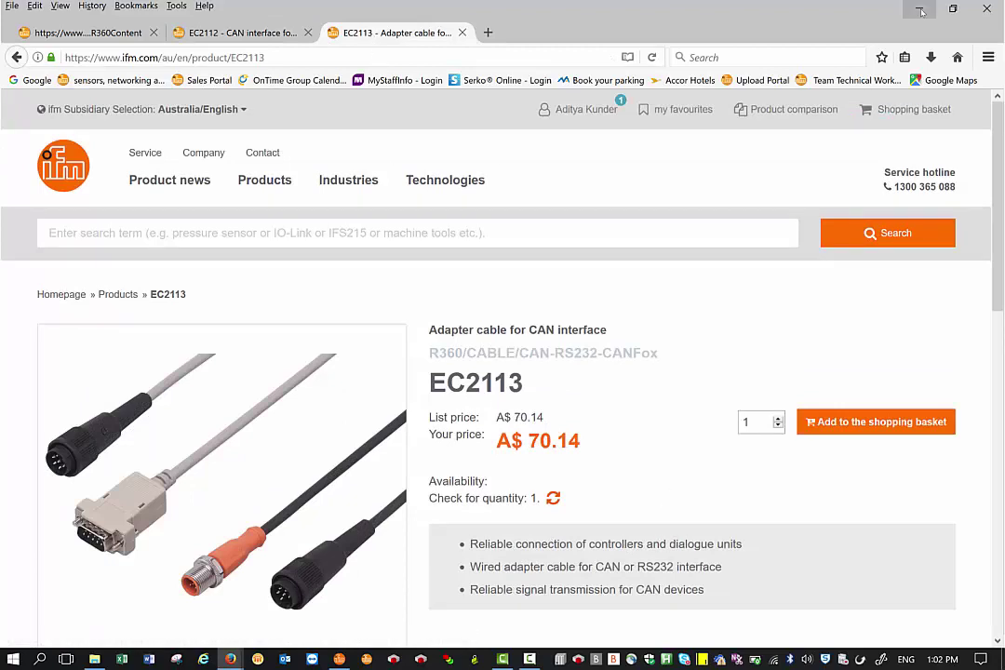
pyautogui.moveTo(339, 660)
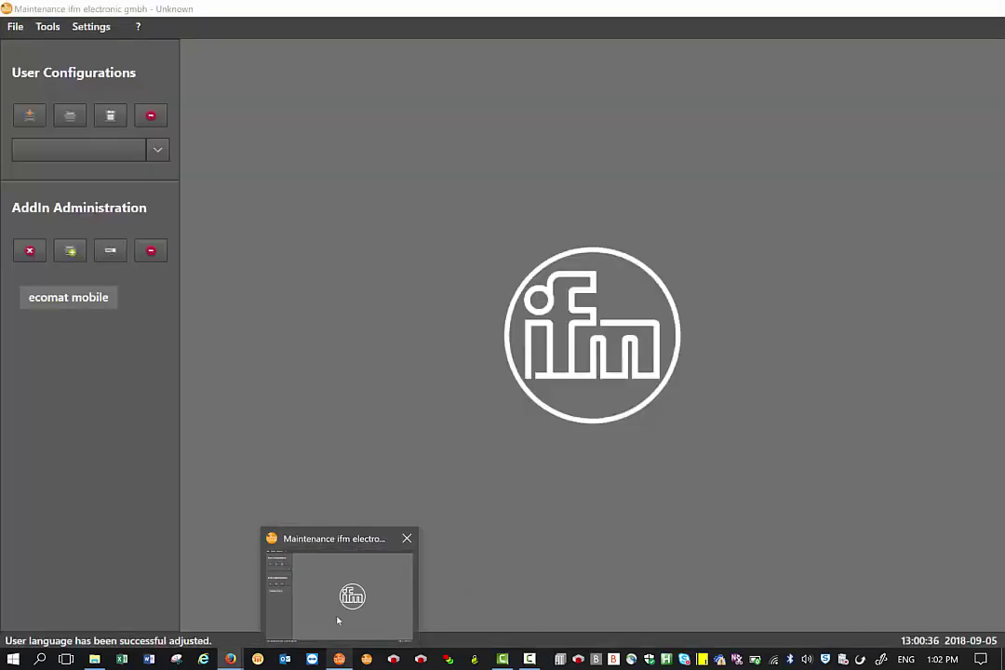
# In the Maintenance Tool, load the CAN add-in under ecomat mobile via Load AddIn
pyautogui.click(337, 621)
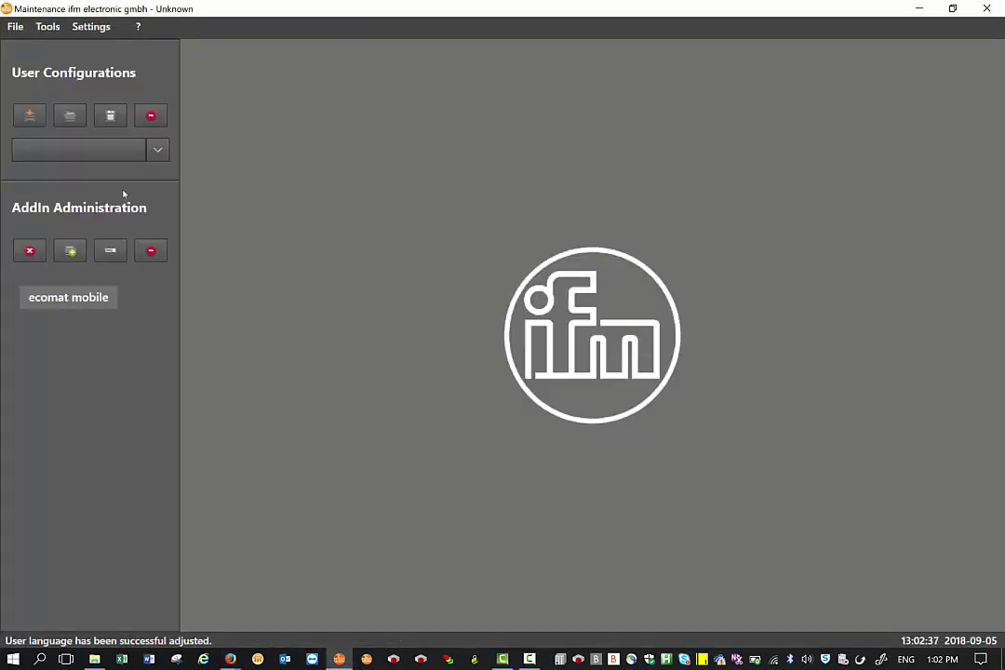
pyautogui.rightClick(92, 301)
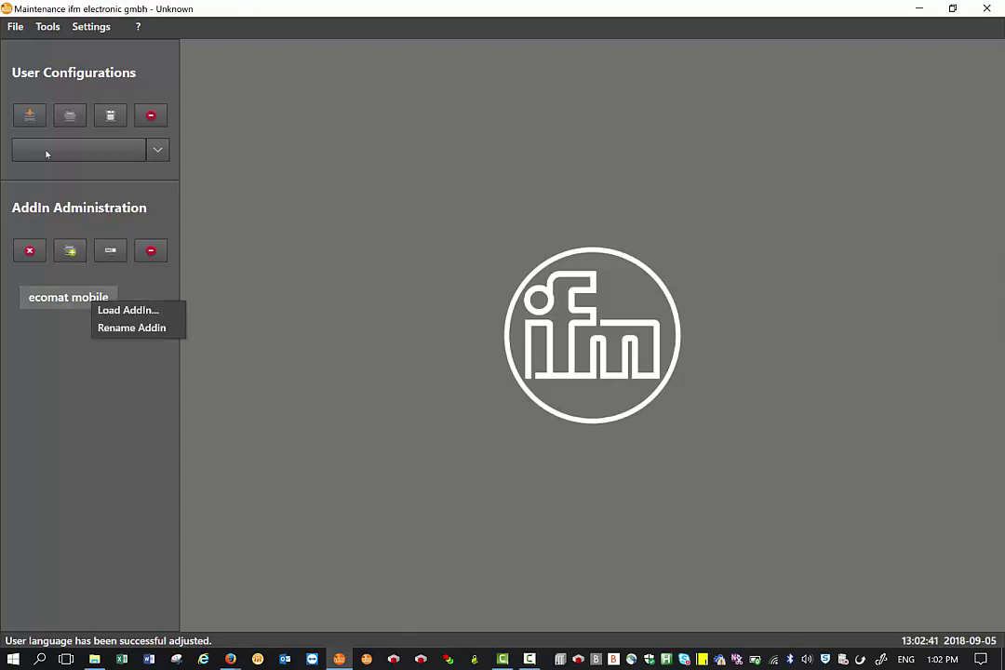
pyautogui.click(128, 310)
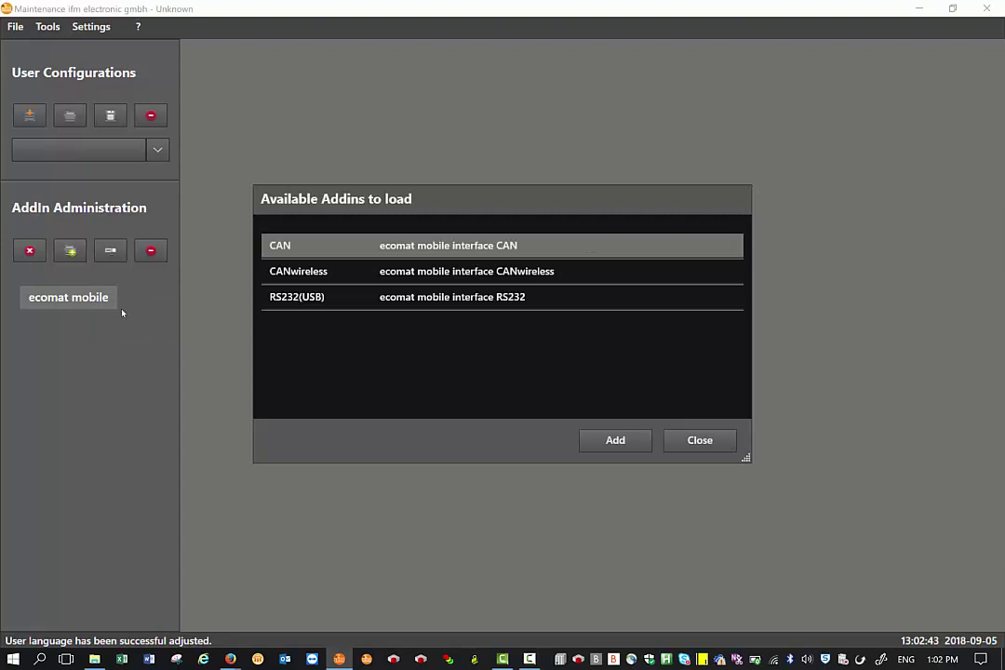
pyautogui.click(615, 441)
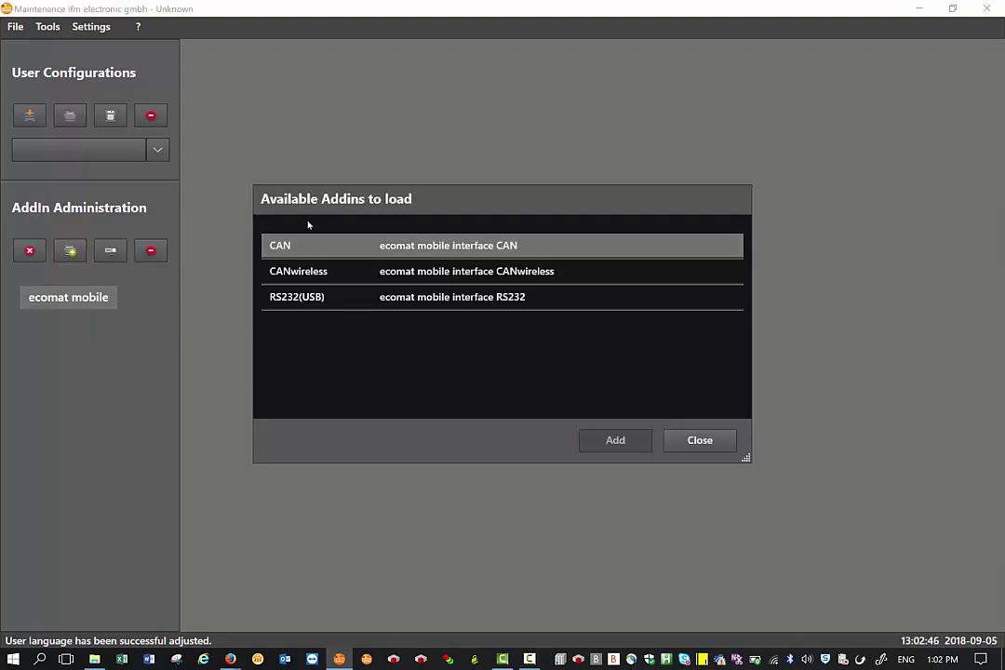
pyautogui.click(49, 328)
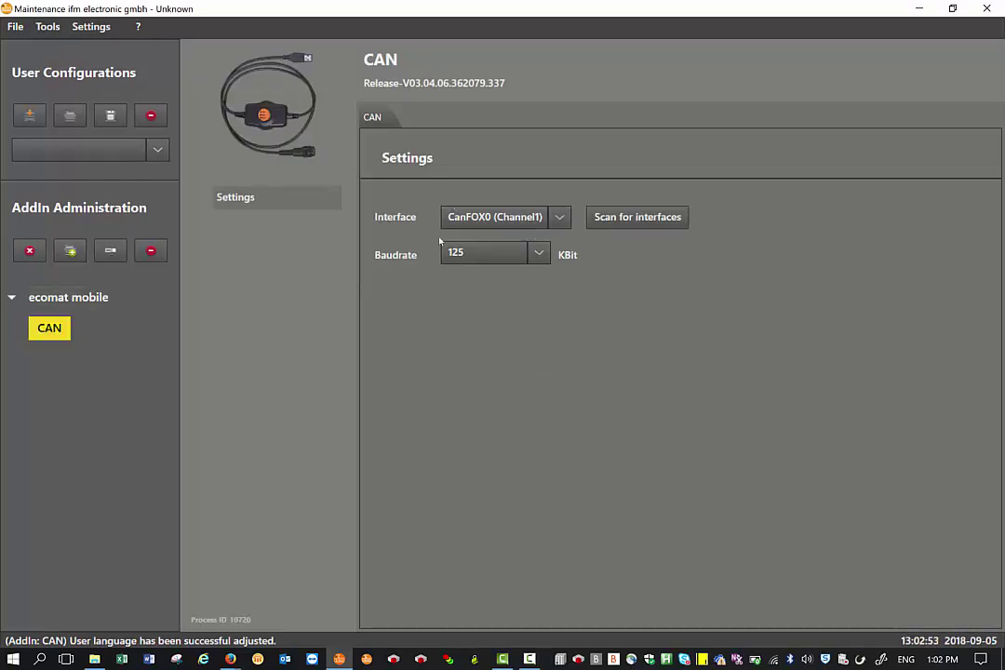
# Add the CanUtility add-in under CAN and open its page
pyautogui.rightClick(52, 332)
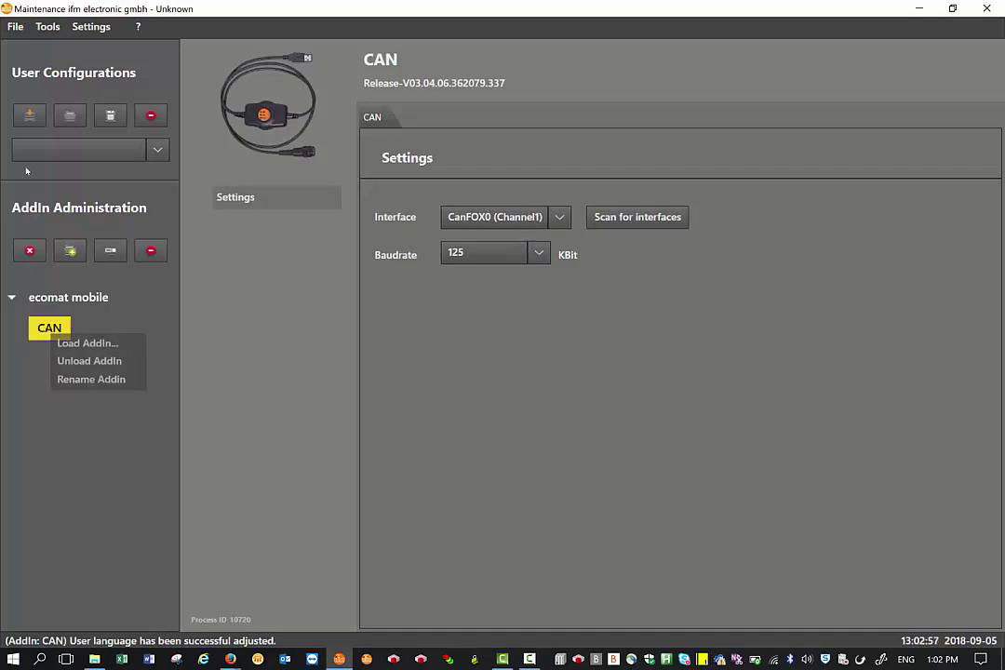
pyautogui.click(85, 342)
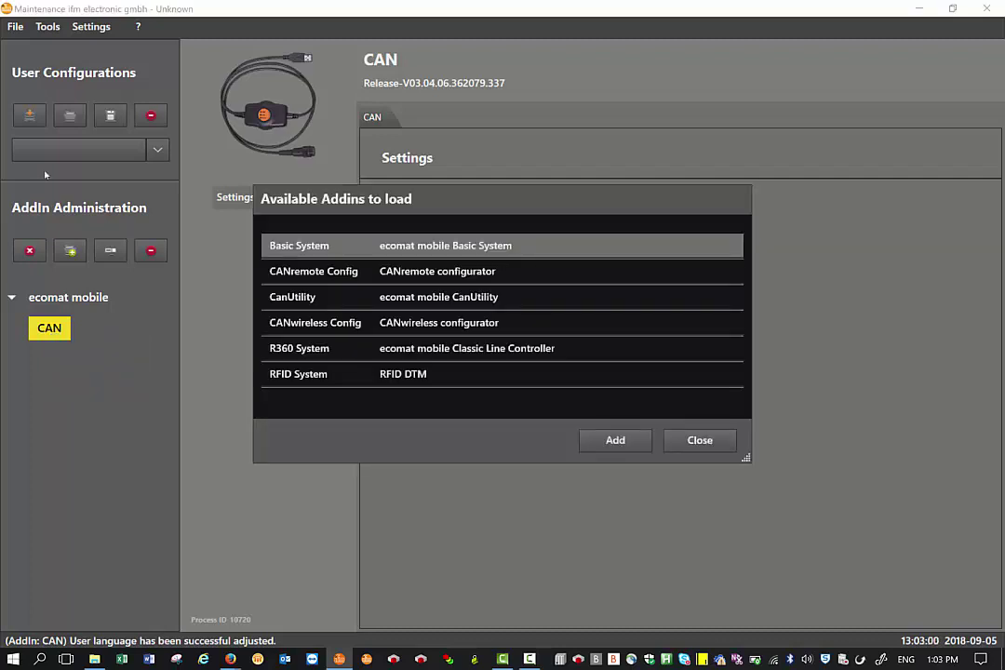
pyautogui.click(350, 296)
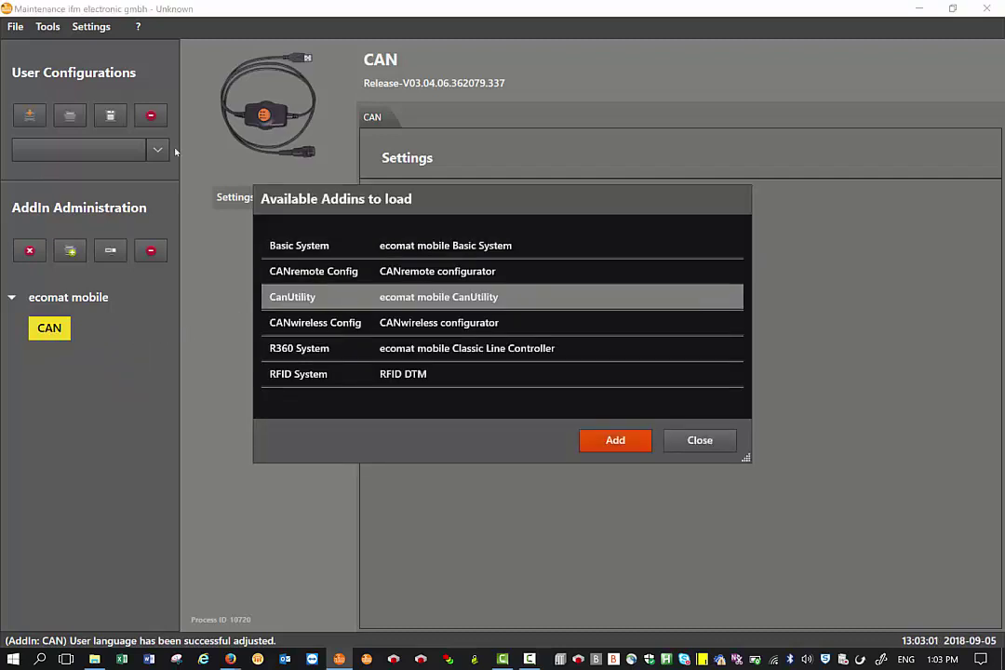
pyautogui.click(627, 445)
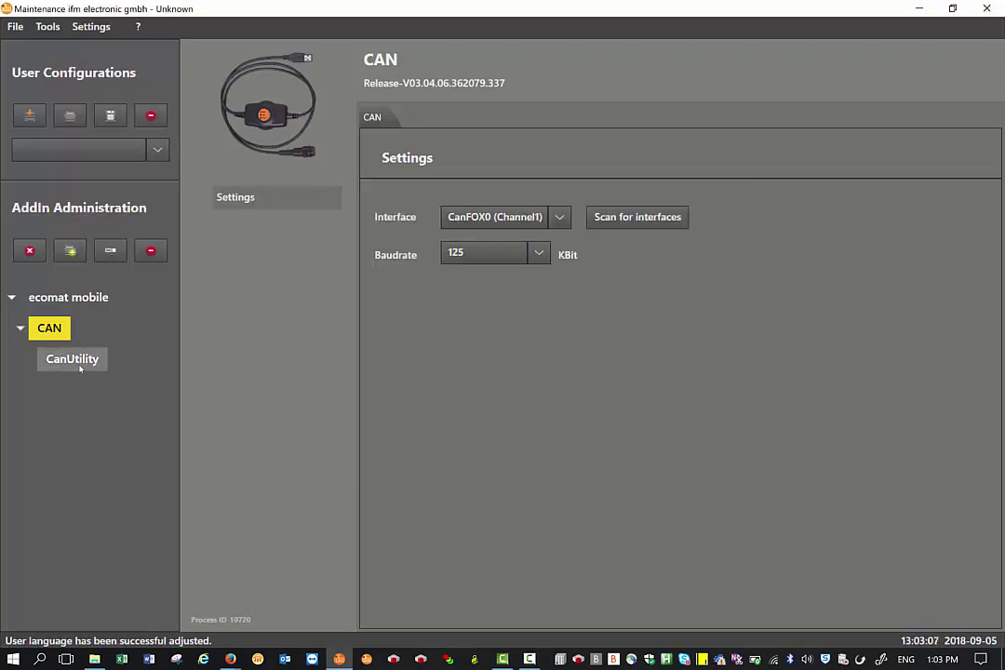
pyautogui.click(74, 360)
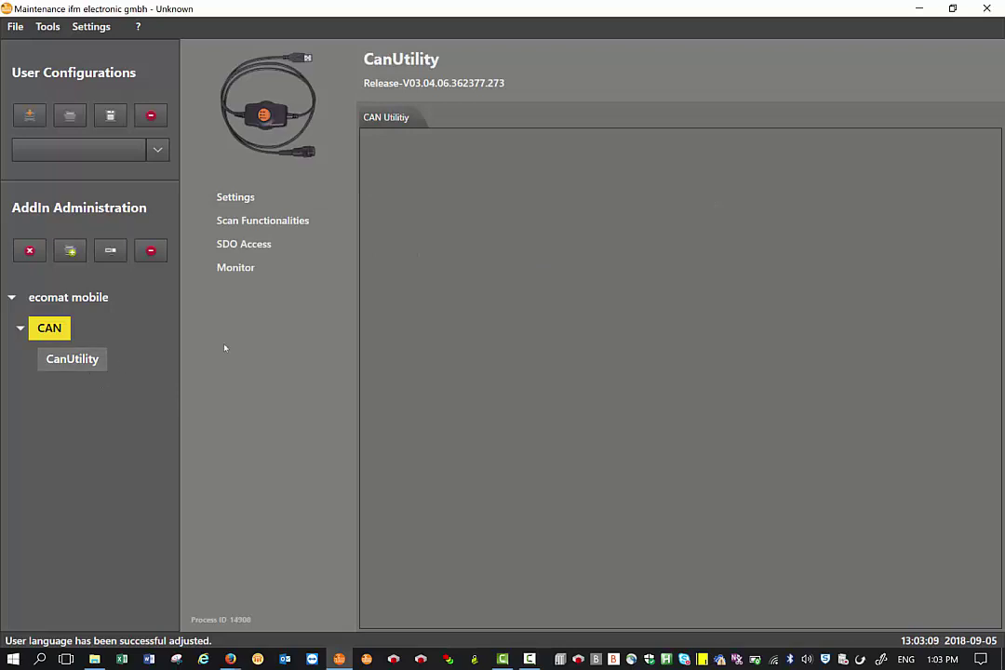
# Set the CanUtility baudrate to 250 KBit/s, then select Node ID 0x20 on SDO Access
pyautogui.click(249, 197)
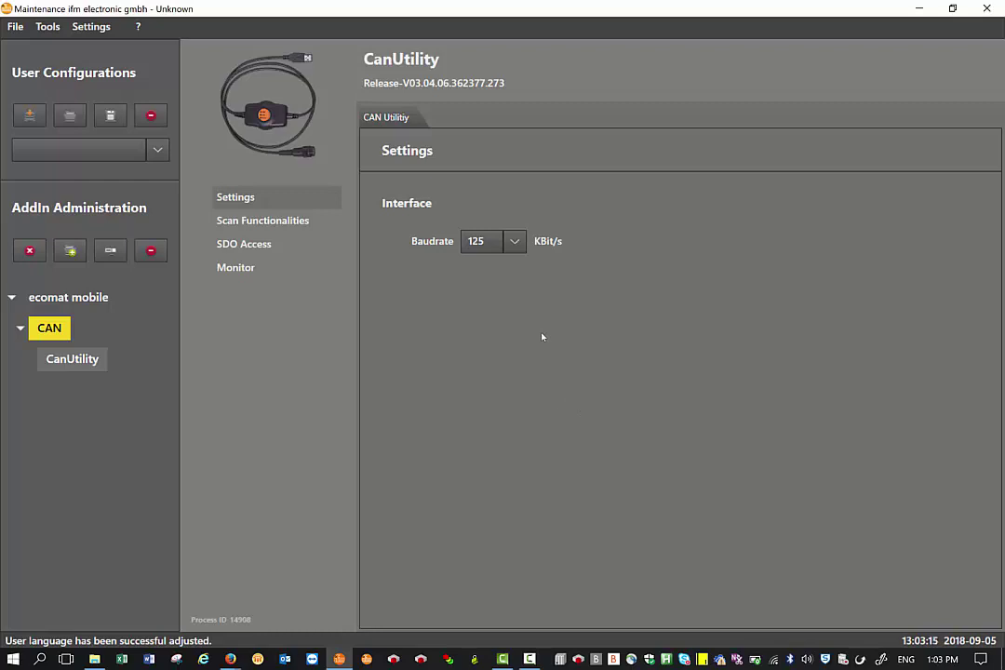
pyautogui.click(515, 244)
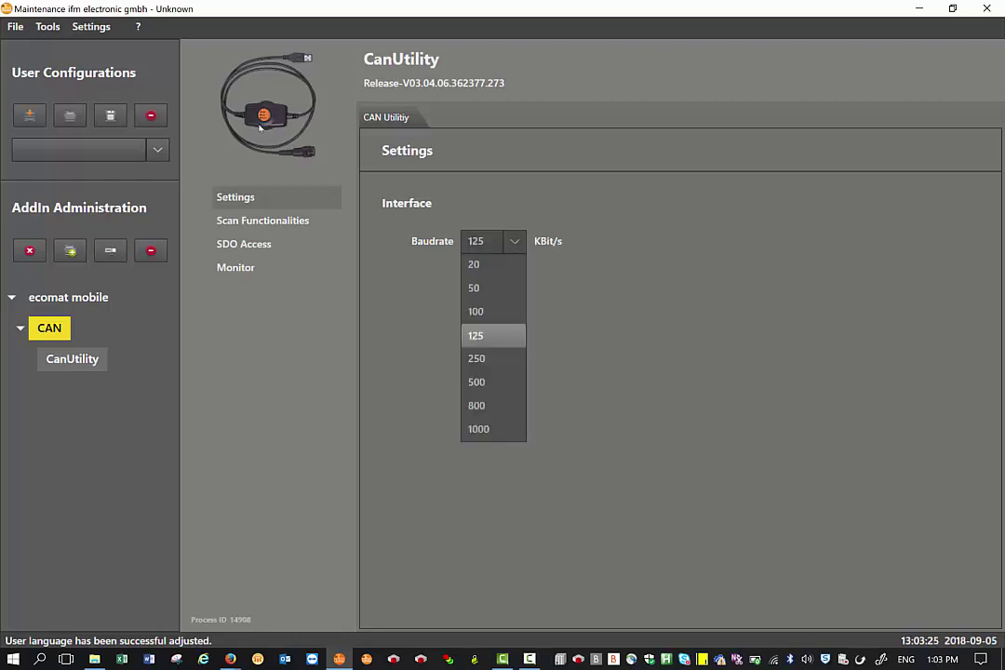
pyautogui.click(498, 361)
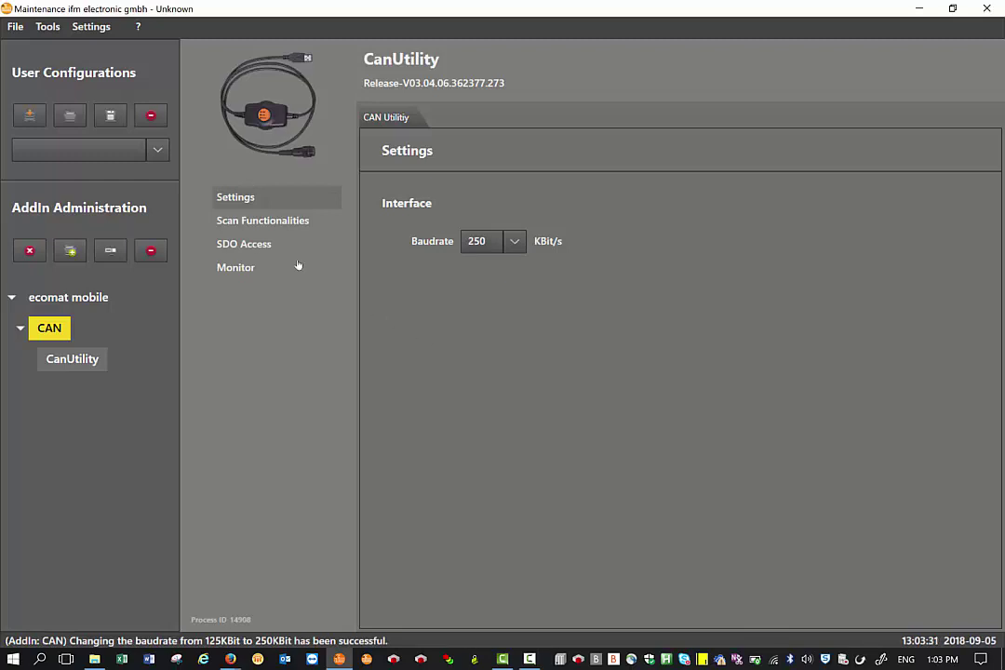
pyautogui.click(252, 245)
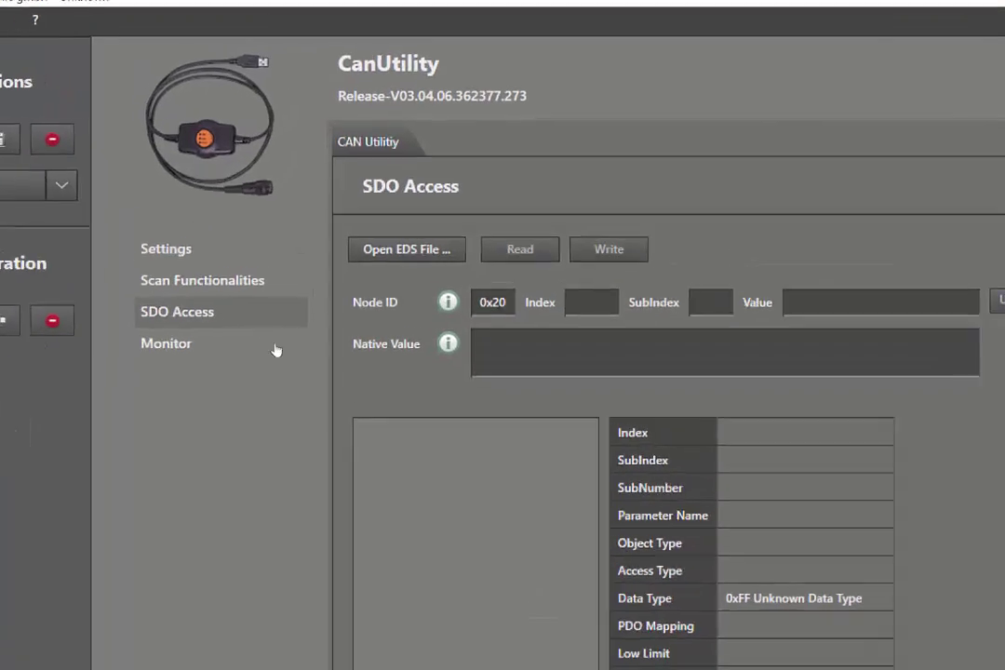
pyautogui.doubleClick(495, 315)
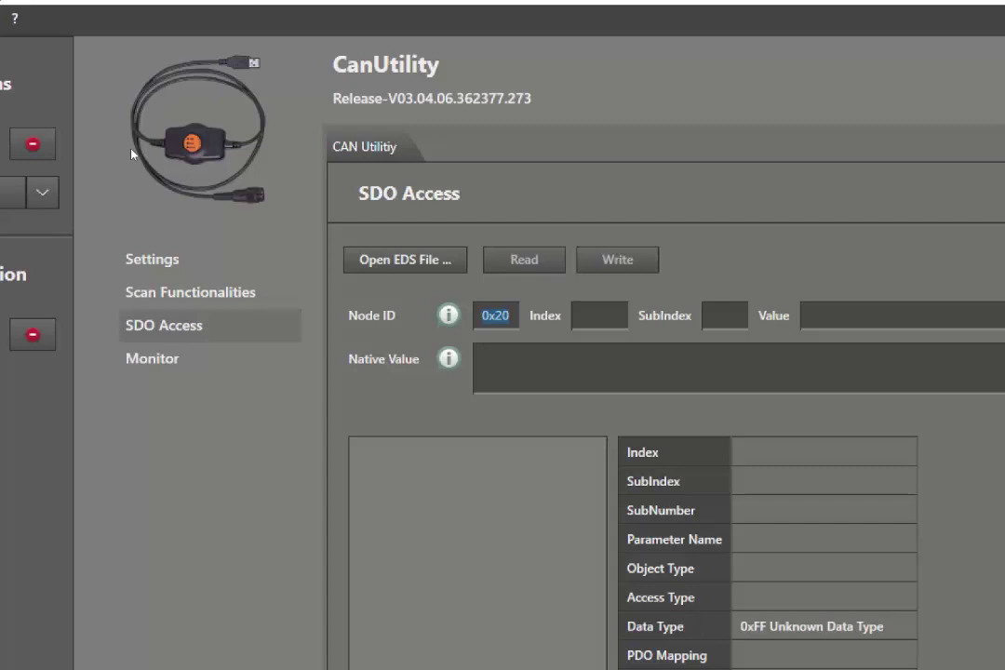
# Replace the SDO Access Node ID 0x20 with 11
pyautogui.press('BackSpace')
pyautogui.write('11')
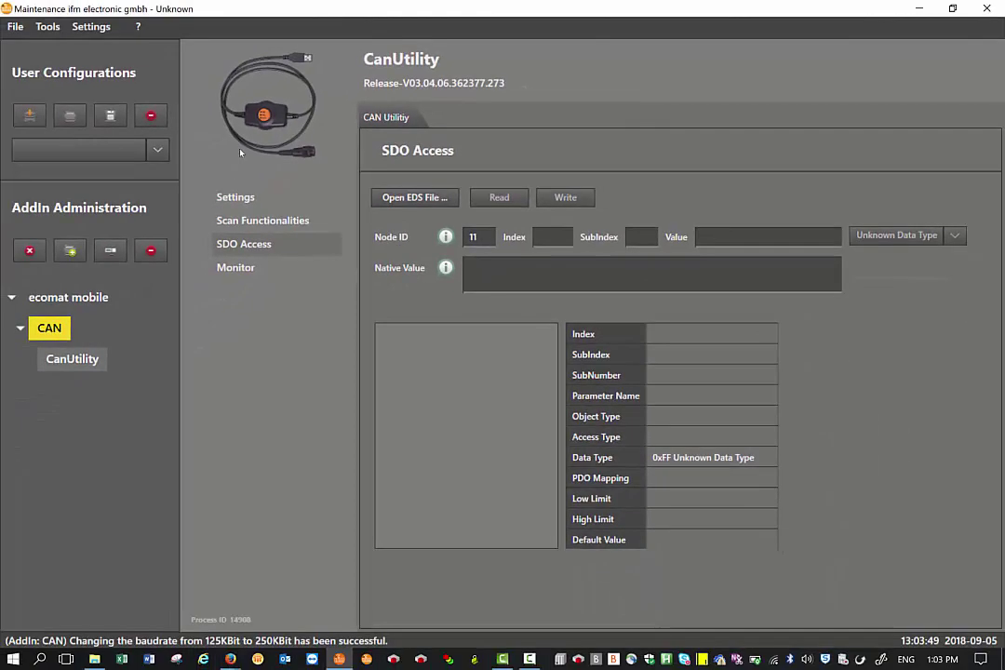
# Browse to C:\Program Files (x86)\ifm electronic\CoDeSys V2.3\Library\PLCConf and pick JN21XX.eds
pyautogui.click(411, 198)
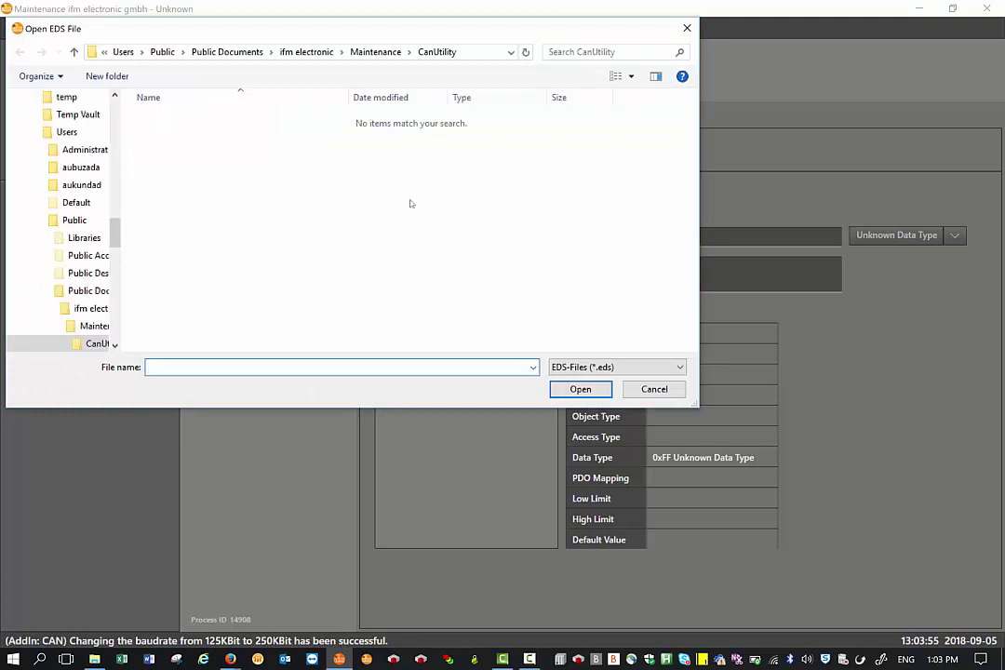
pyautogui.click(113, 192)
pyautogui.moveTo(112, 193)
pyautogui.mouseDown()
pyautogui.moveTo(118, 114)
pyautogui.moveTo(113, 186)
pyautogui.mouseUp()
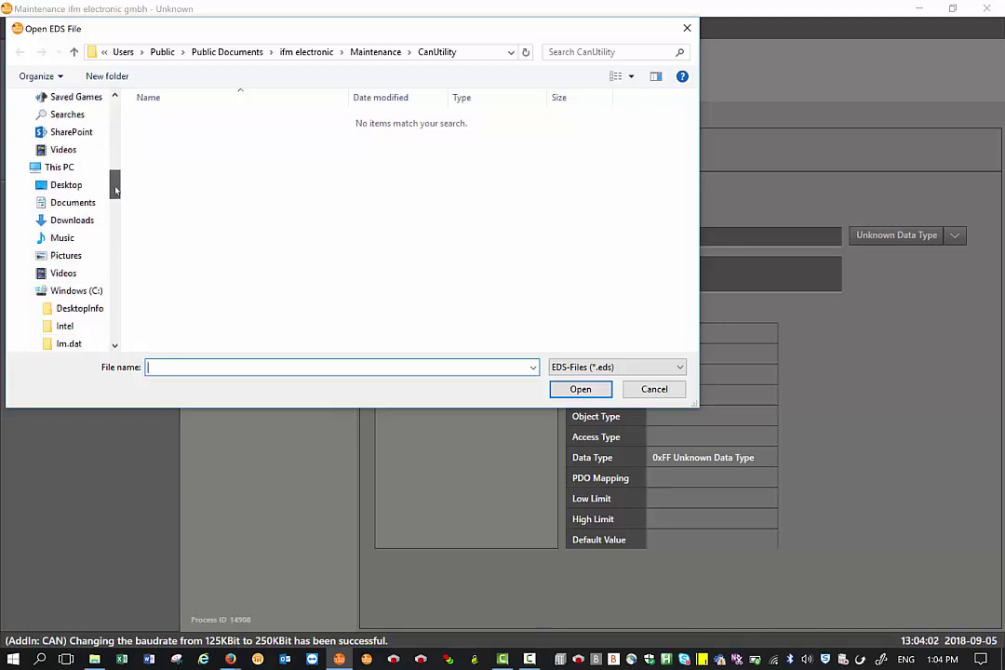
pyautogui.click(77, 291)
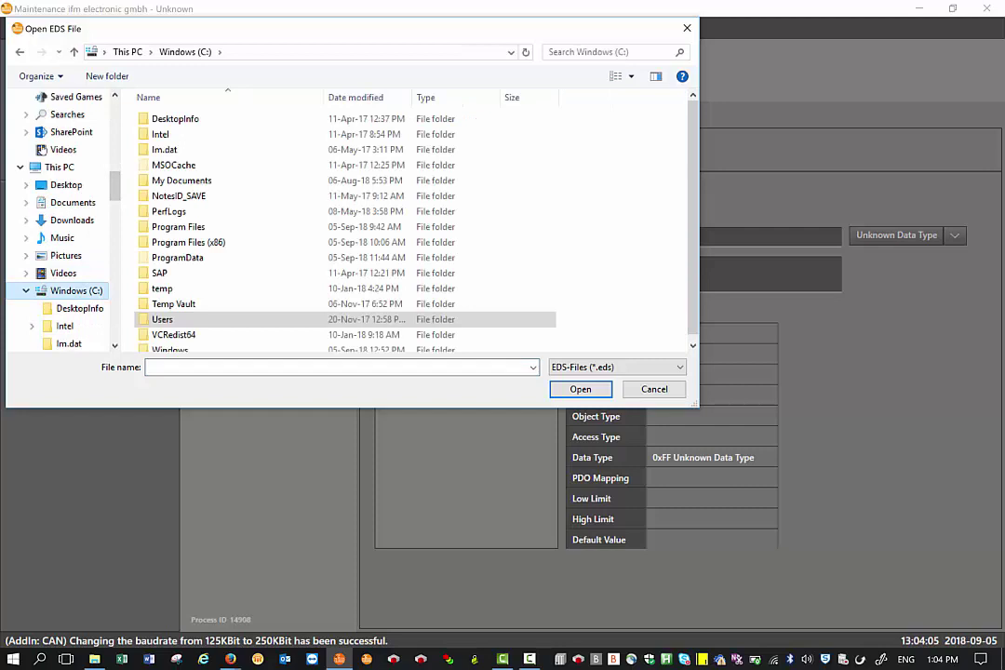
pyautogui.doubleClick(215, 242)
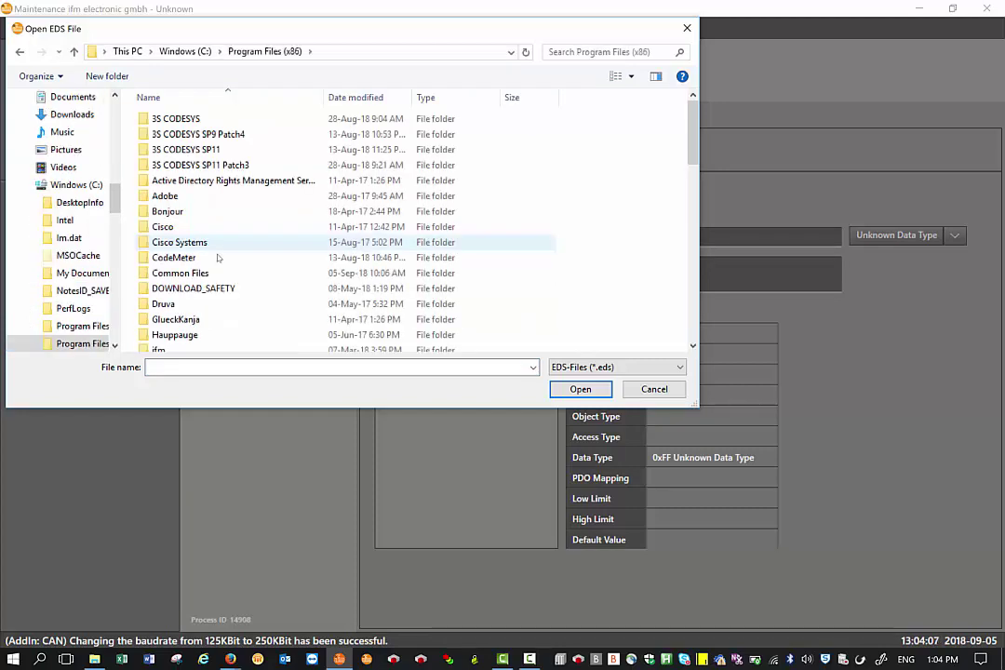
pyautogui.click(200, 285)
pyautogui.scroll(-2, 200, 293)
pyautogui.doubleClick(200, 299)
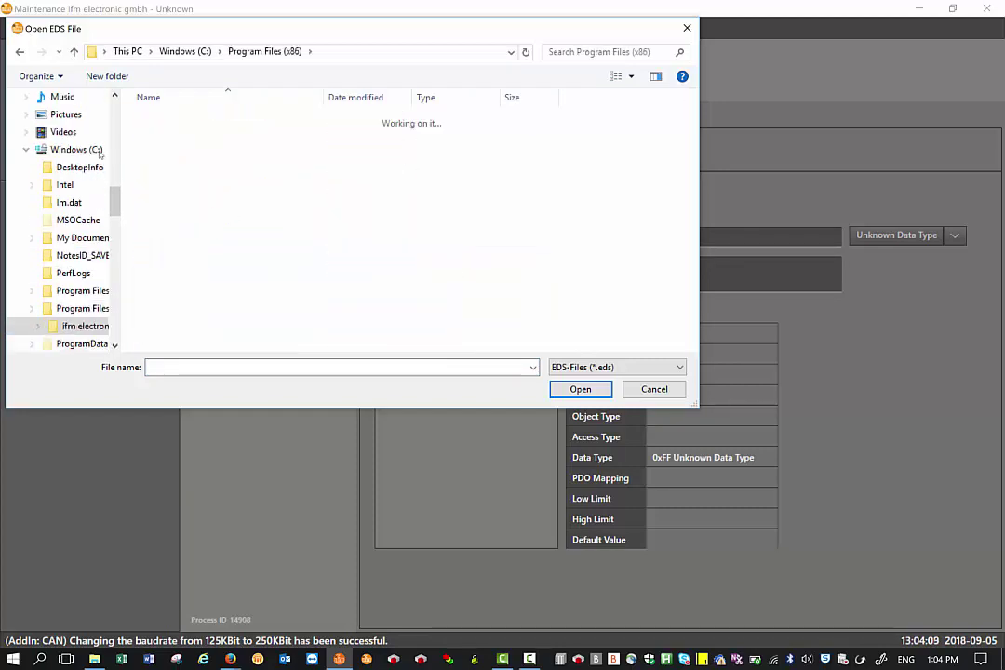
pyautogui.doubleClick(175, 164)
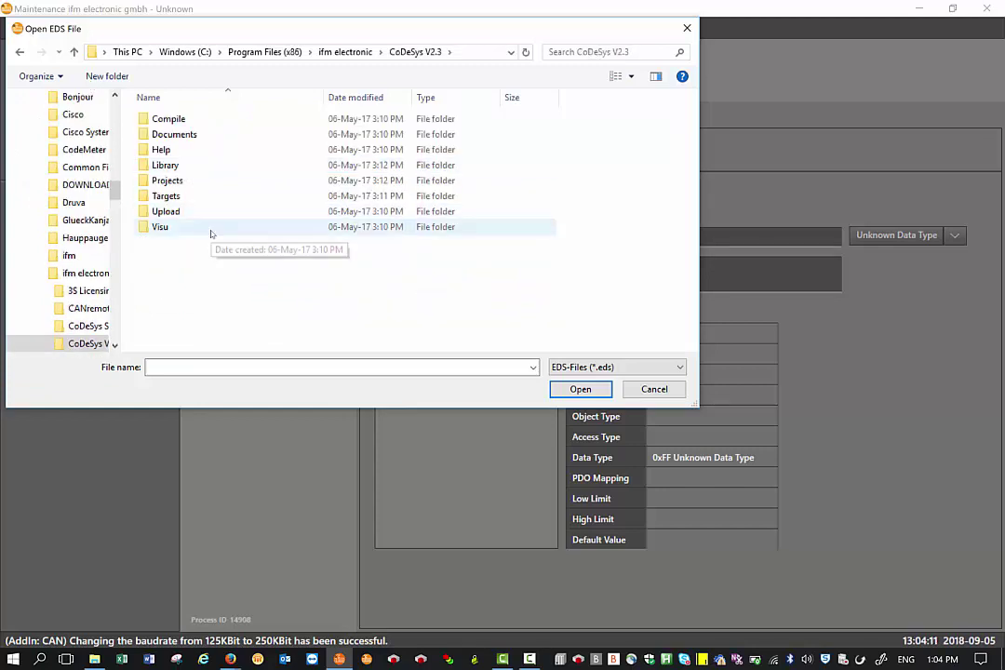
pyautogui.doubleClick(188, 167)
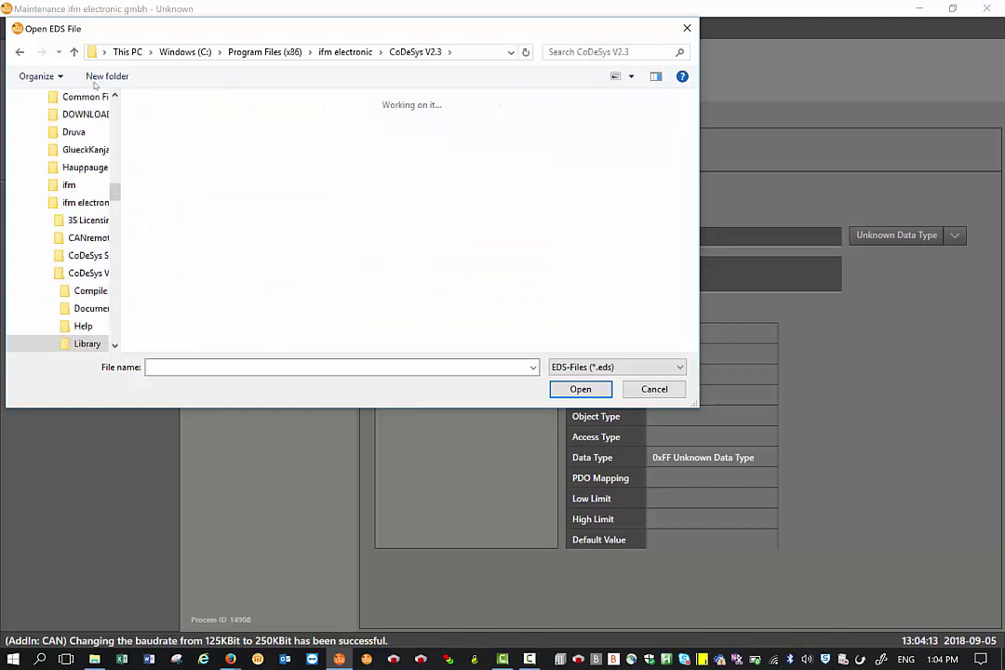
pyautogui.doubleClick(335, 134)
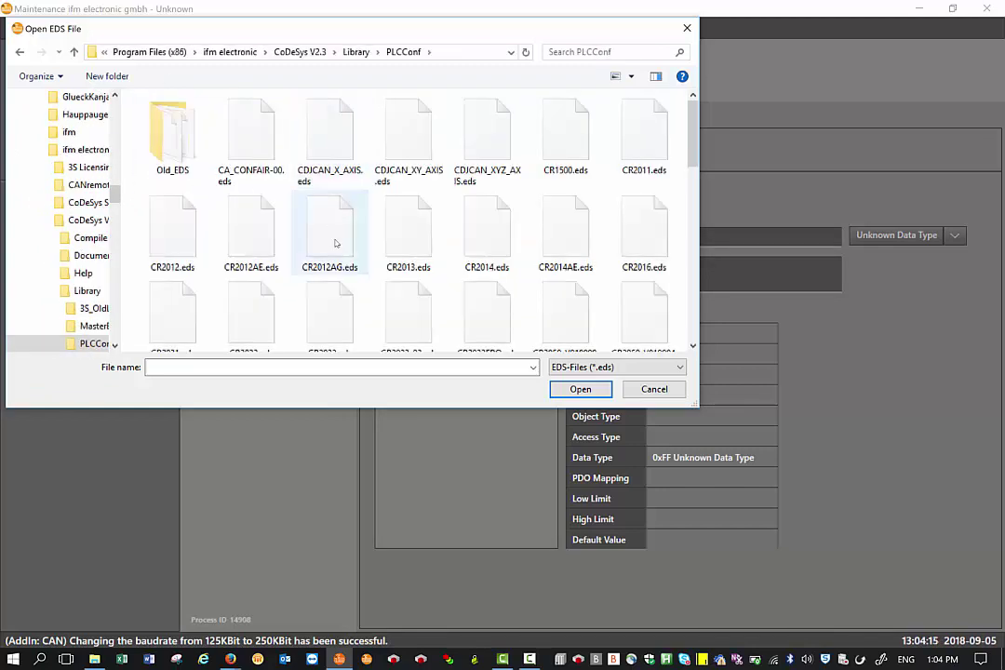
pyautogui.press('j')
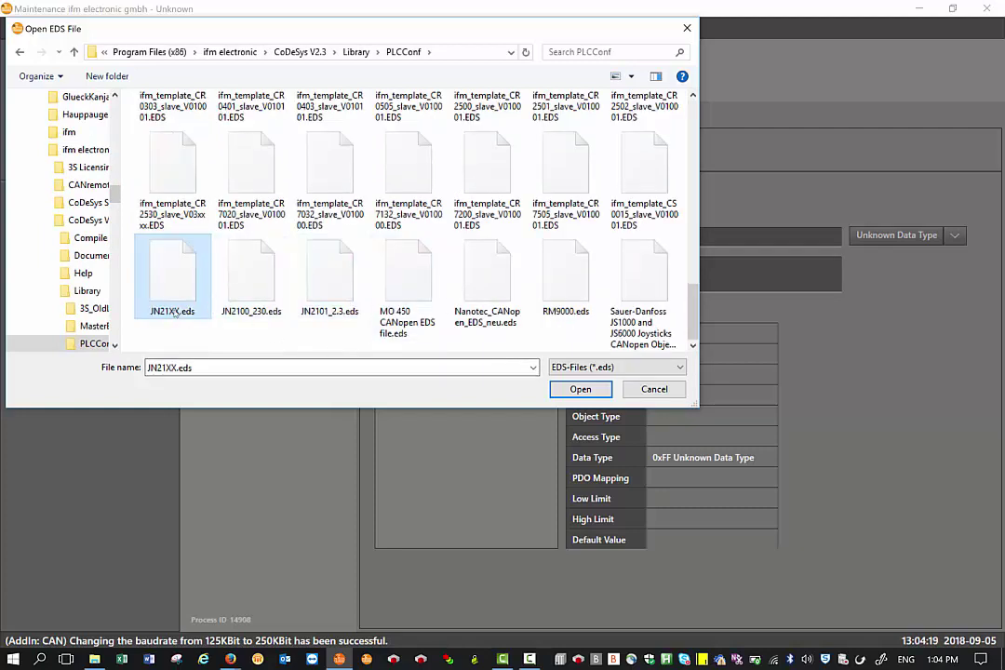
# Load JN21XX.eds and inspect its object groups, leaving ManufacturerObjects expanded
pyautogui.click(588, 392)
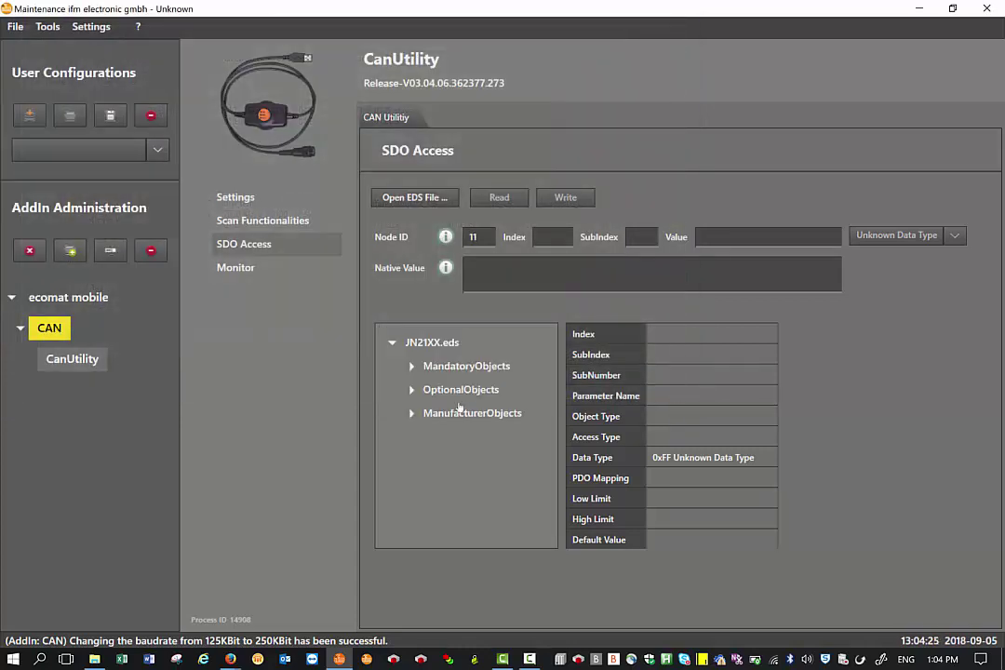
pyautogui.click(412, 412)
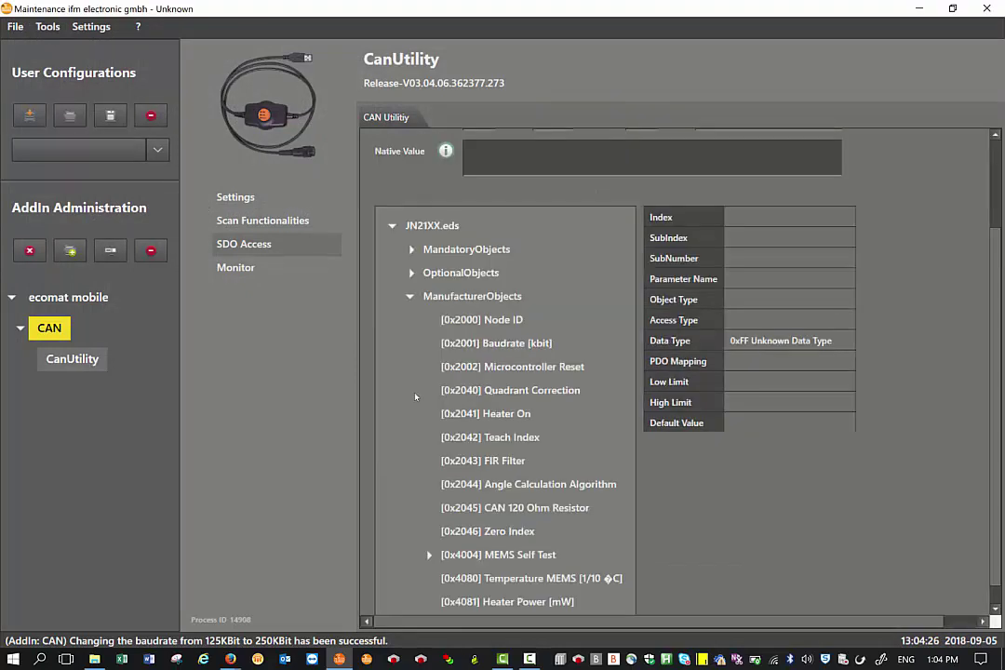
pyautogui.click(410, 272)
pyautogui.click(412, 249)
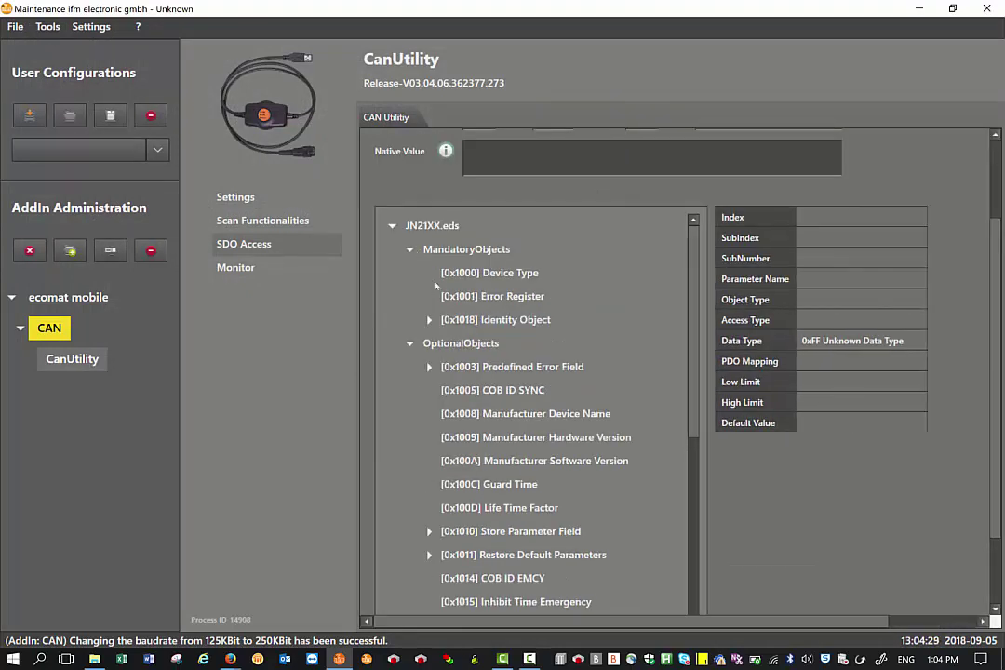
pyautogui.scroll(-3, 612, 386)
pyautogui.scroll(-9, 615, 384)
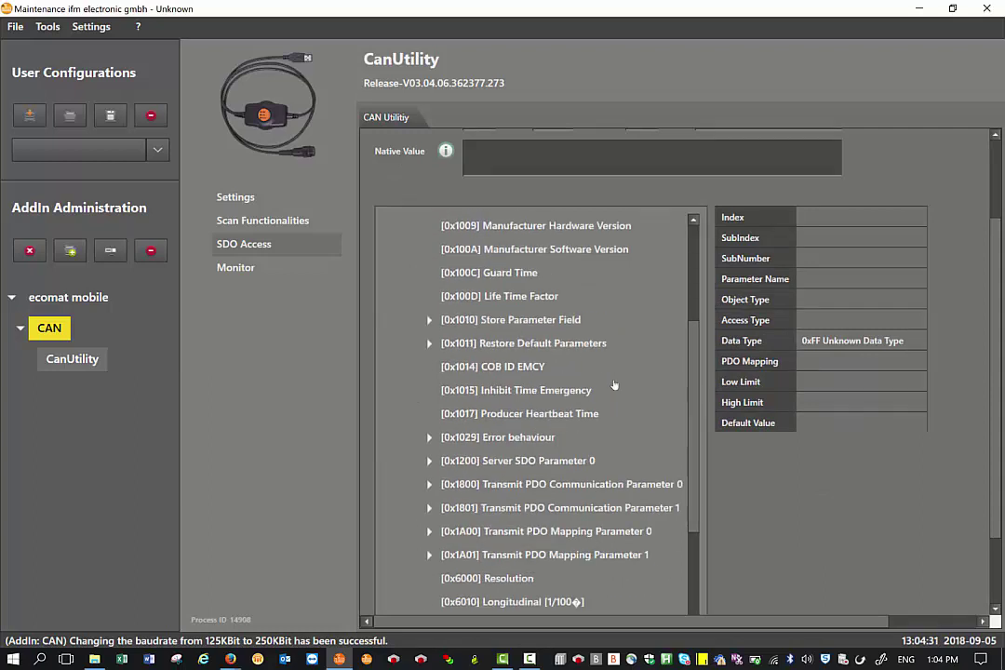
pyautogui.scroll(12, 617, 387)
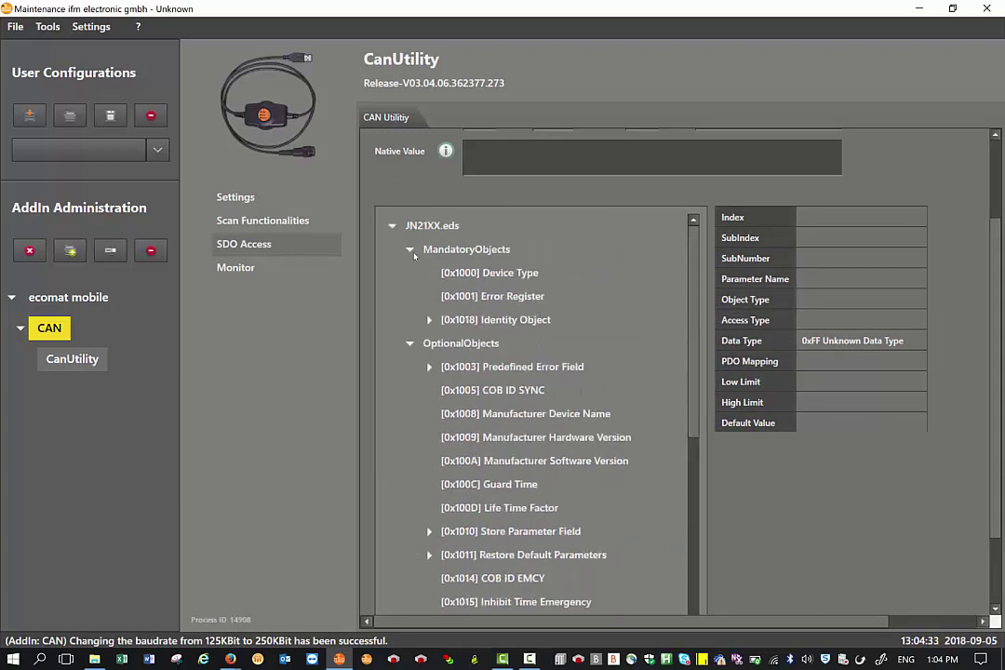
pyautogui.click(411, 249)
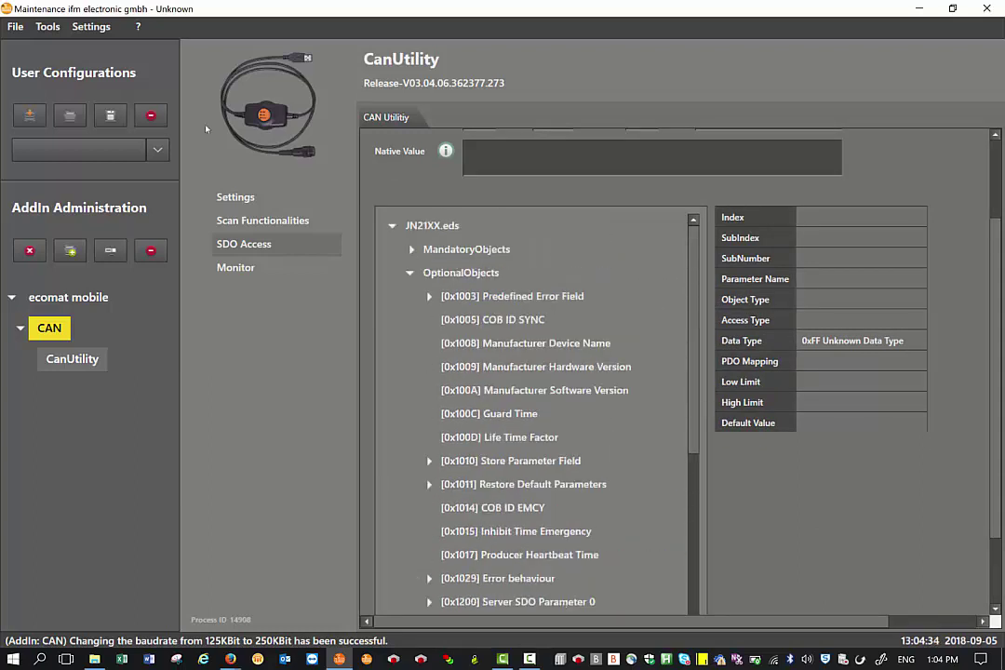
pyautogui.click(411, 274)
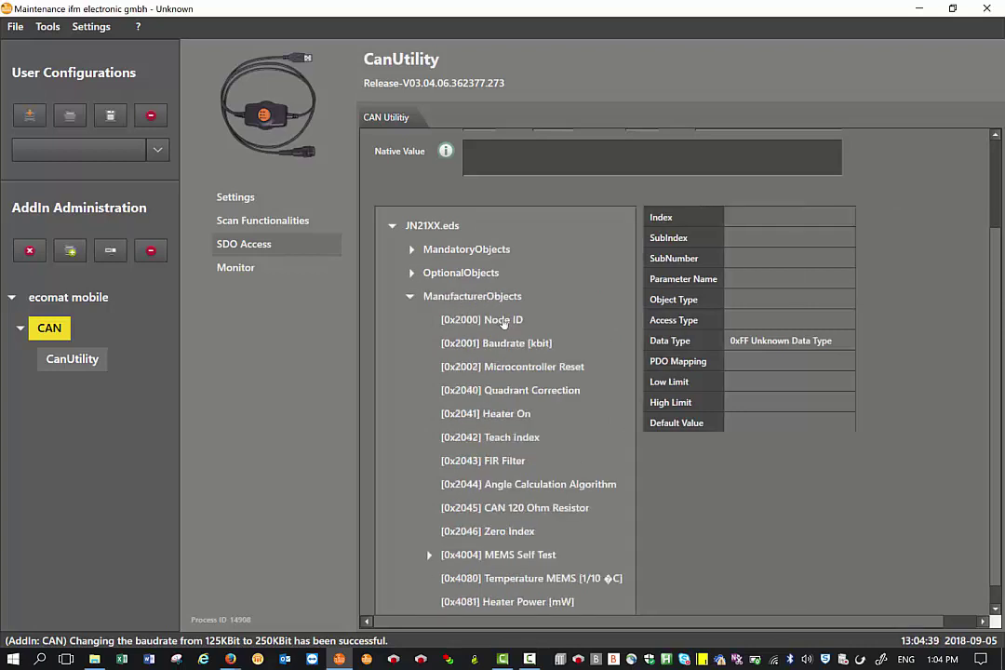
pyautogui.scroll(3, 838, 386)
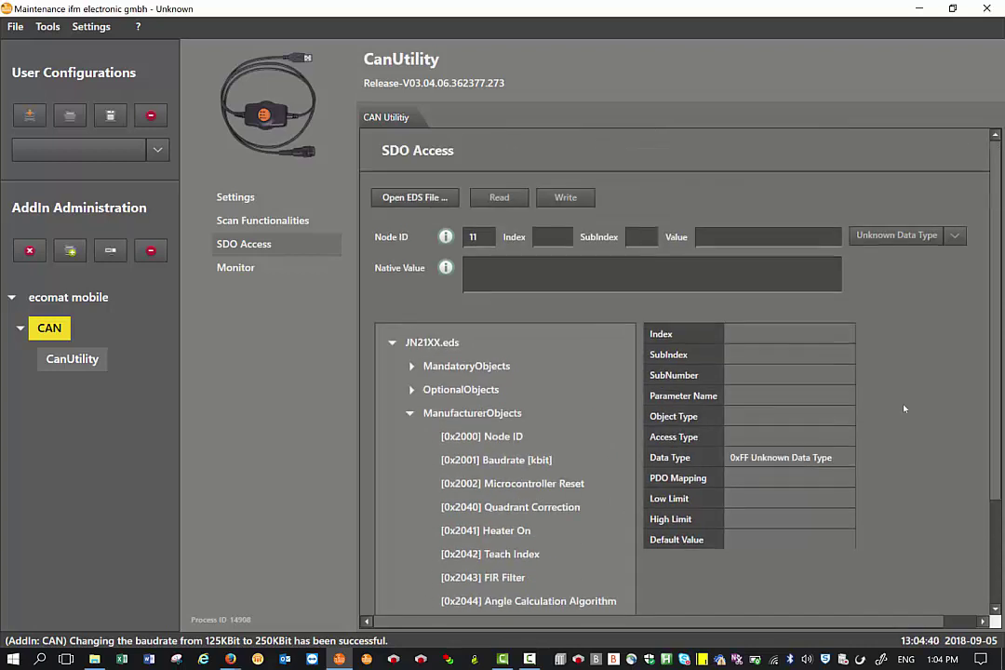
# Select object [0x2000] Node ID and read its current value, 0xB
pyautogui.click(503, 443)
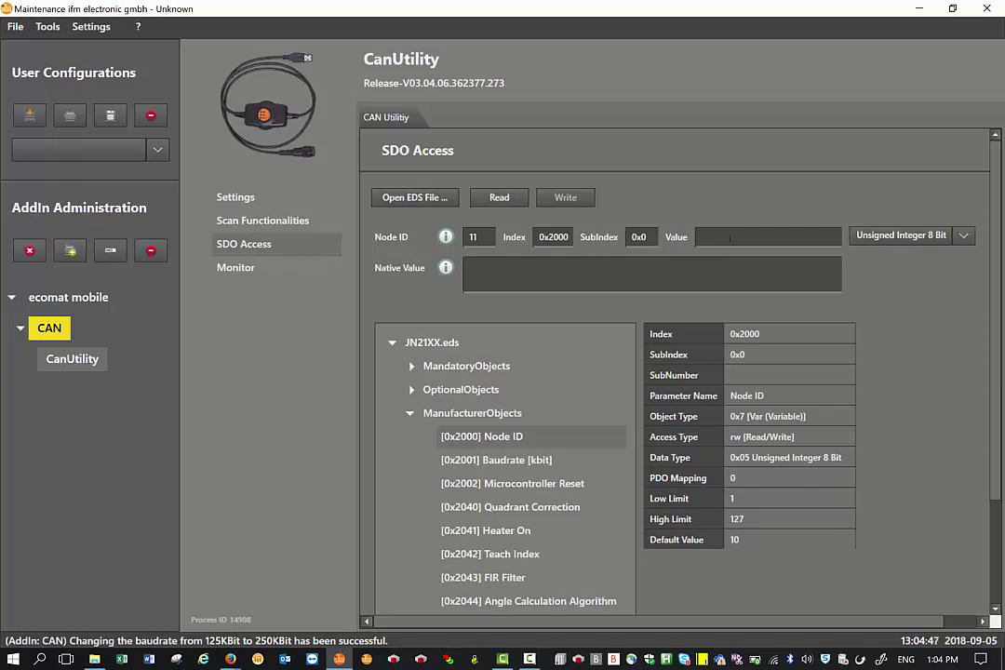
pyautogui.click(500, 199)
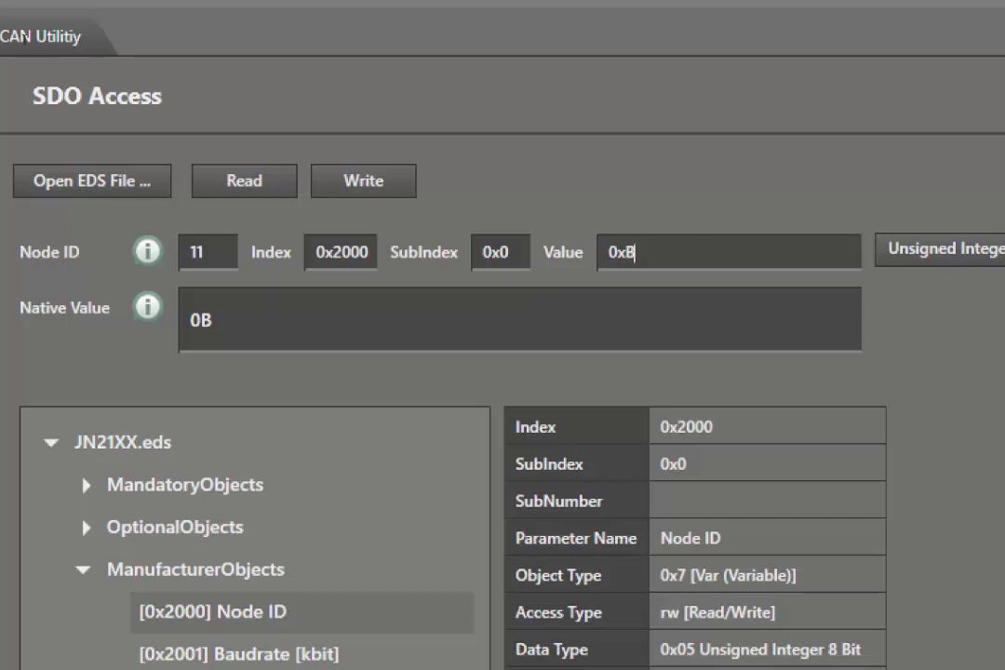
# Write Node ID value 10 to object 0x2000 in place of 0xB
pyautogui.press('BackSpace')
pyautogui.press('BackSpace')
pyautogui.press('BackSpace')
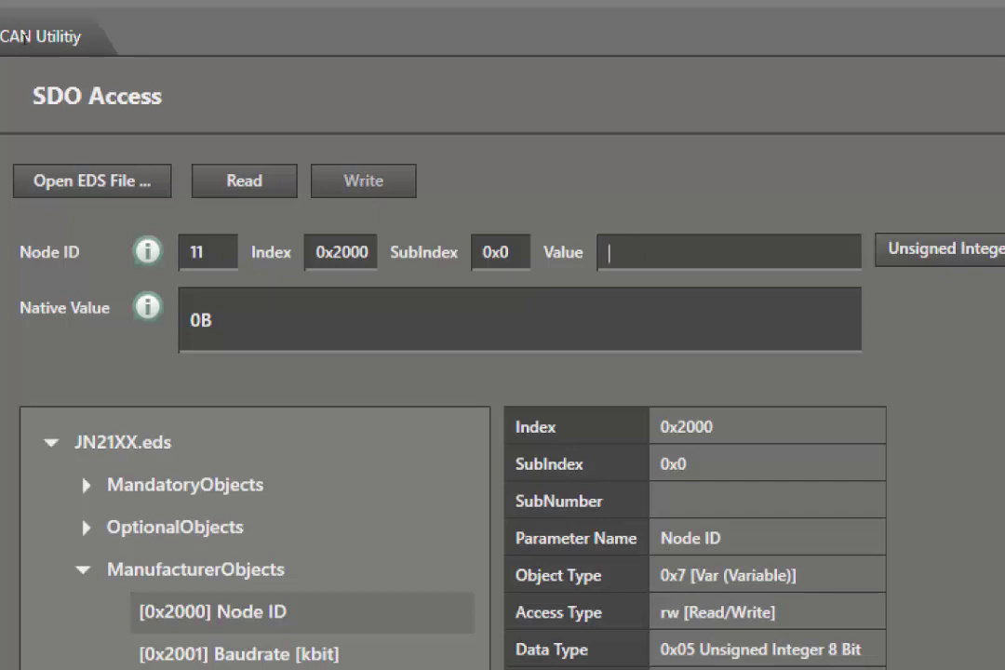
pyautogui.write('10')
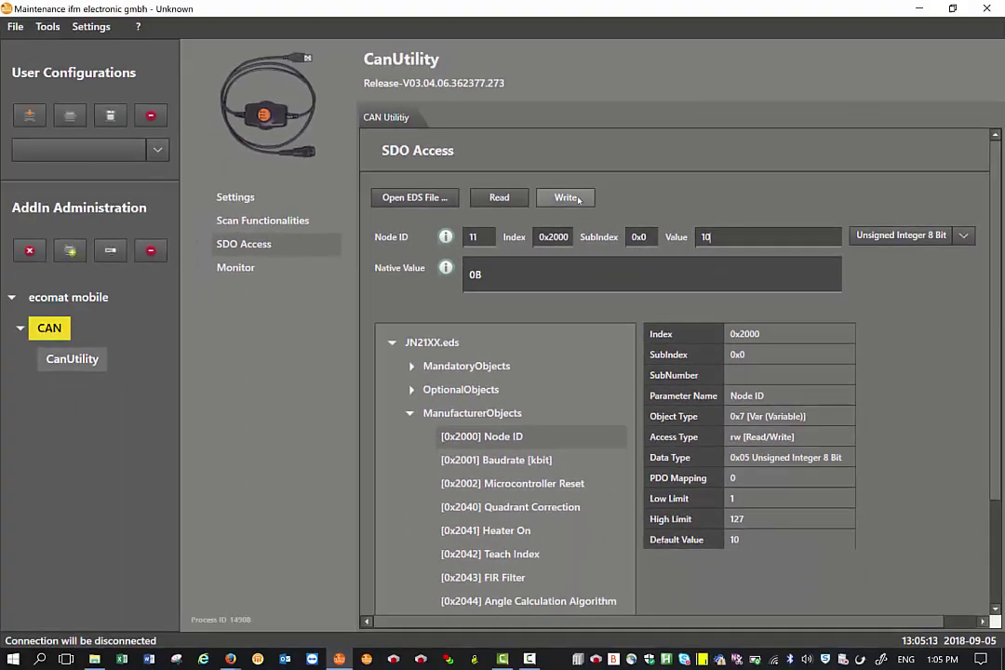
pyautogui.click(566, 198)
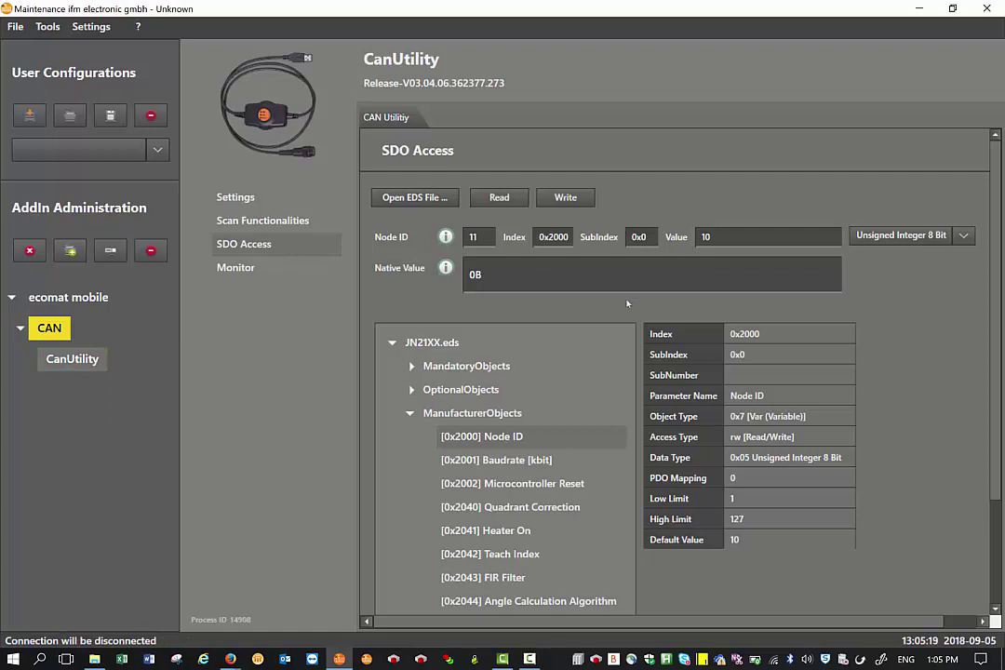
# Read back the Node ID as 0xA, then select [0x2001] Baudrate [kbit]
pyautogui.click(505, 200)
pyautogui.click(456, 463)
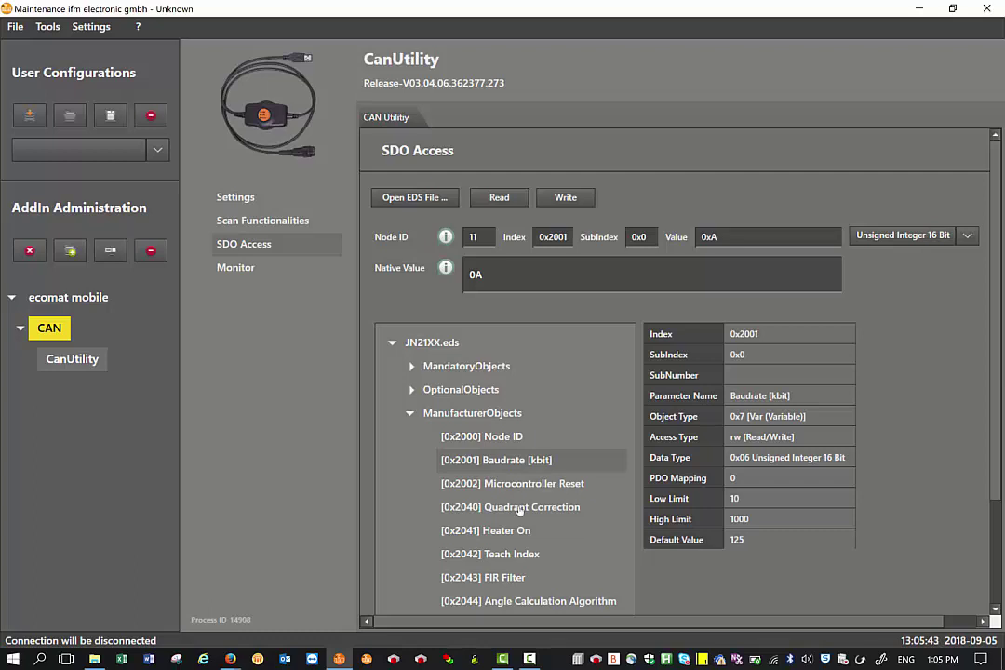